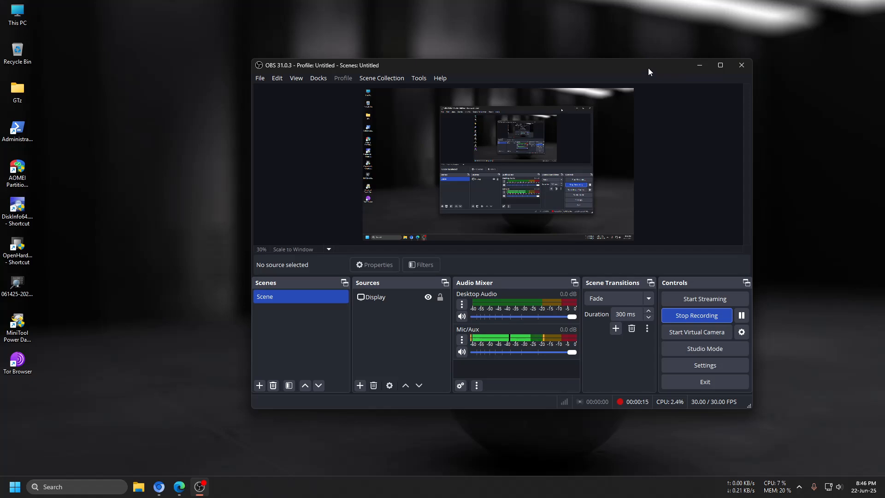
pyautogui.moveTo(646, 67); pyautogui.dragTo(626, 81)
pyautogui.click(681, 78)
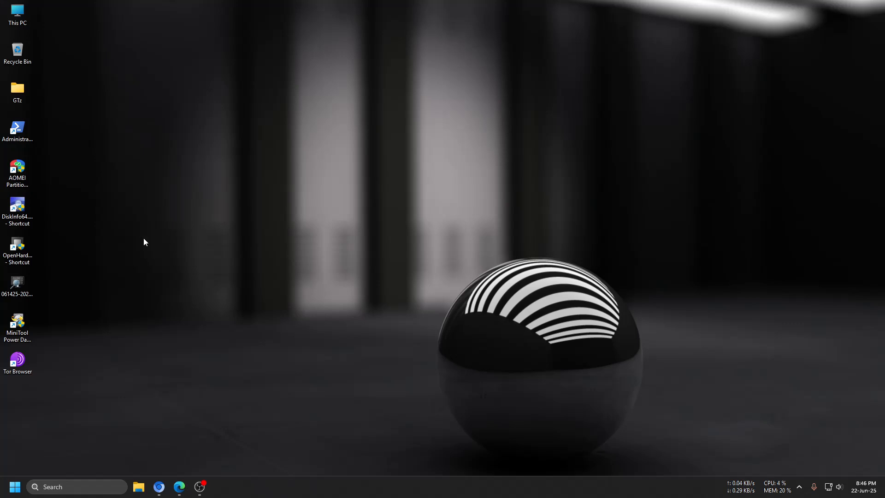
# - Open the SANDISK (F:) drive from This PC, look over its image files, and minimize File Explorer
pyautogui.click(17, 12)
pyautogui.click(15, 22)
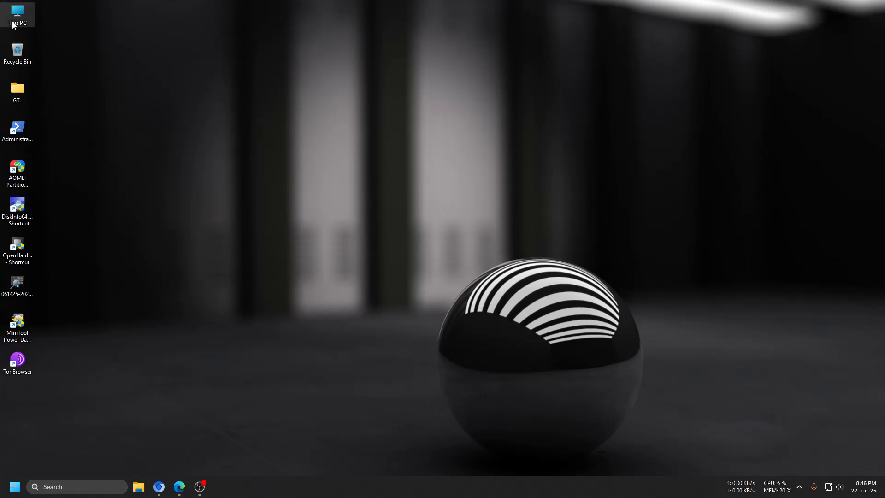
pyautogui.click(76, 34)
pyautogui.doubleClick(19, 17)
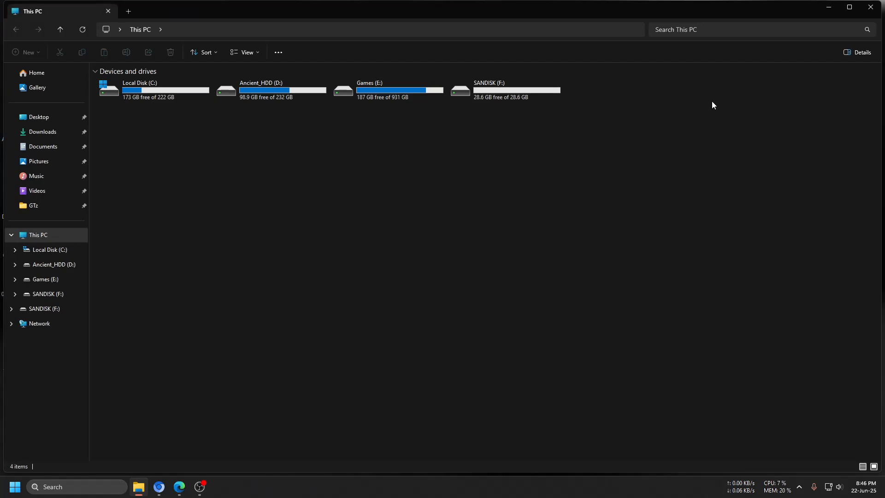
pyautogui.click(828, 7)
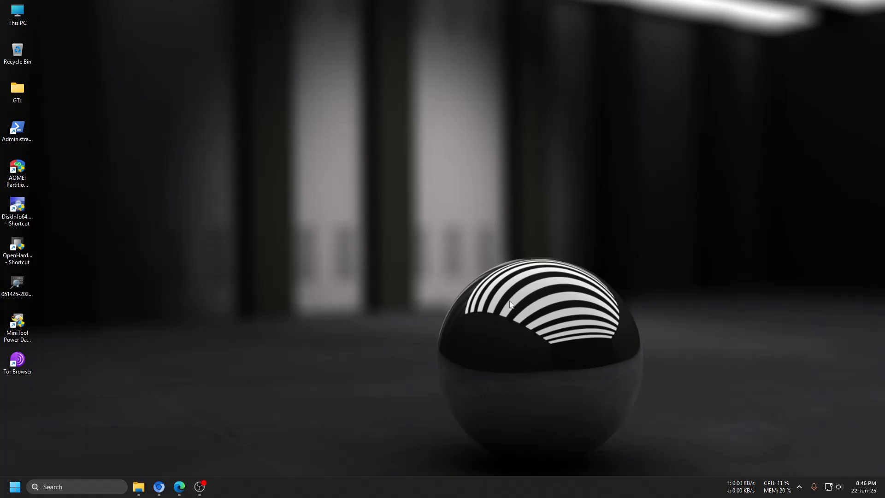
pyautogui.click(138, 487)
pyautogui.doubleClick(483, 95)
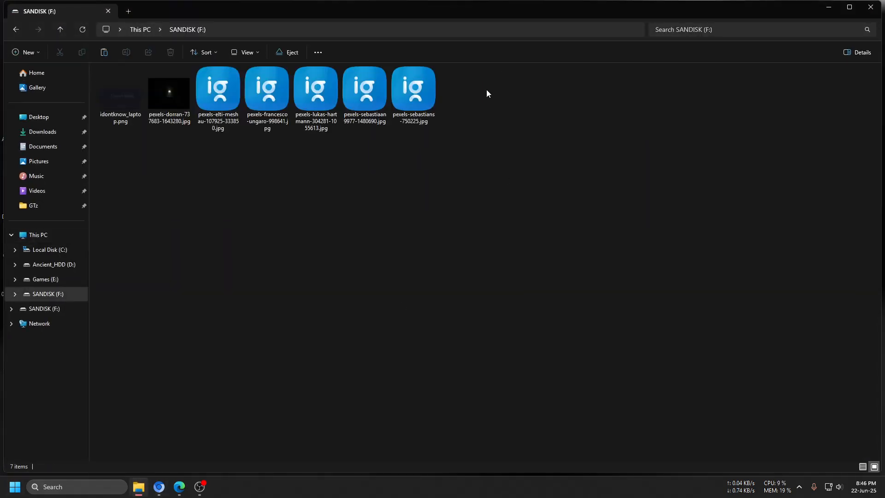
pyautogui.moveTo(541, 94); pyautogui.dragTo(110, 138)
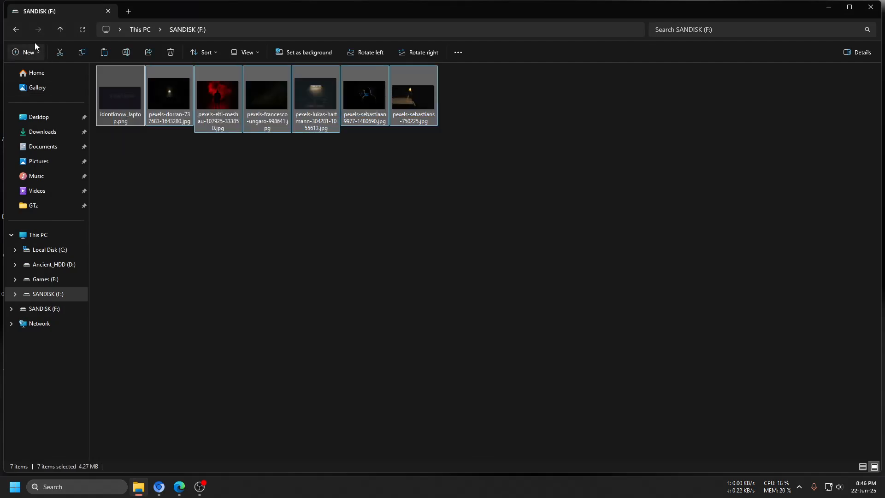
pyautogui.click(17, 29)
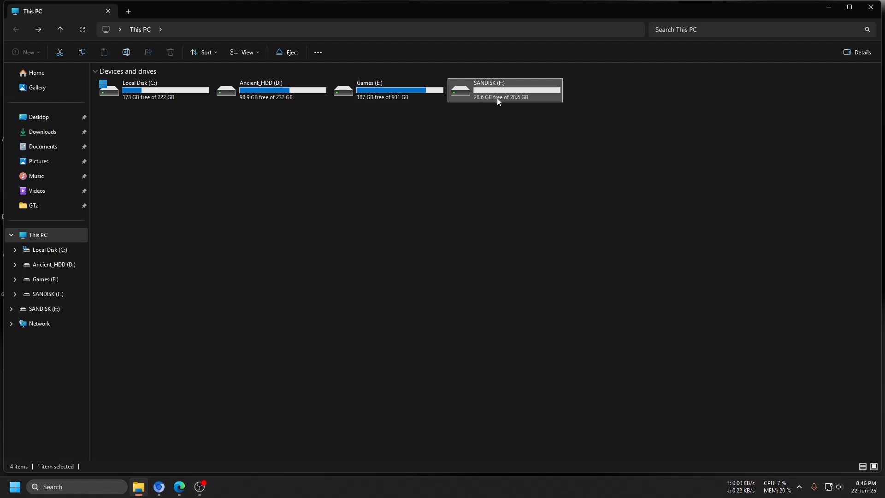
pyautogui.click(828, 7)
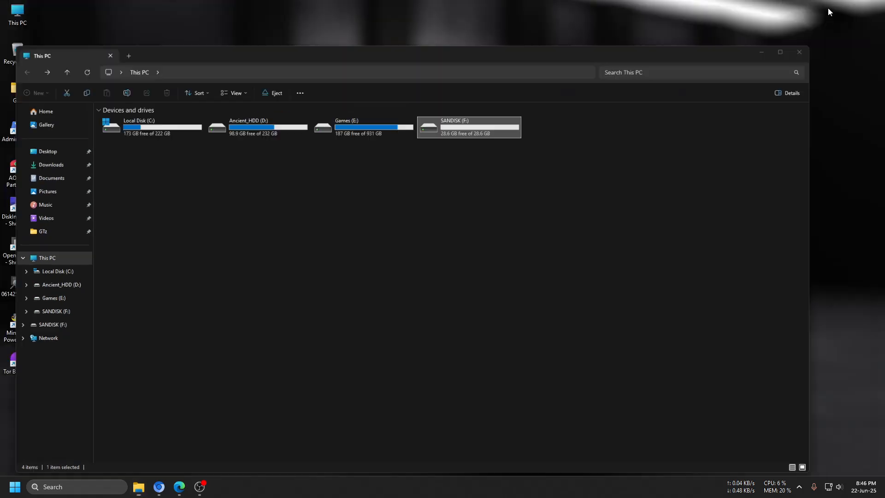
# - Open Disk Management, delete the SANDISK (F:) volume on removable Disk 4, and minimize the window
pyautogui.rightClick(10, 493)
pyautogui.click(48, 310)
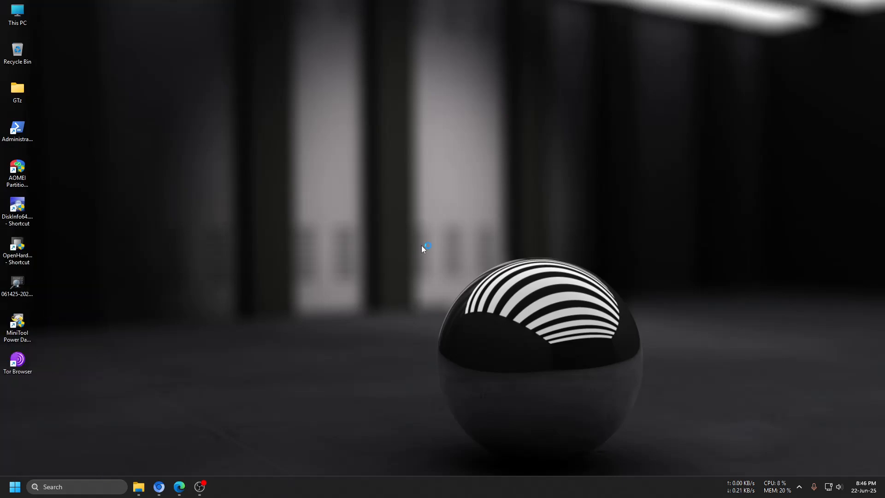
pyautogui.moveTo(324, 53); pyautogui.dragTo(549, 76)
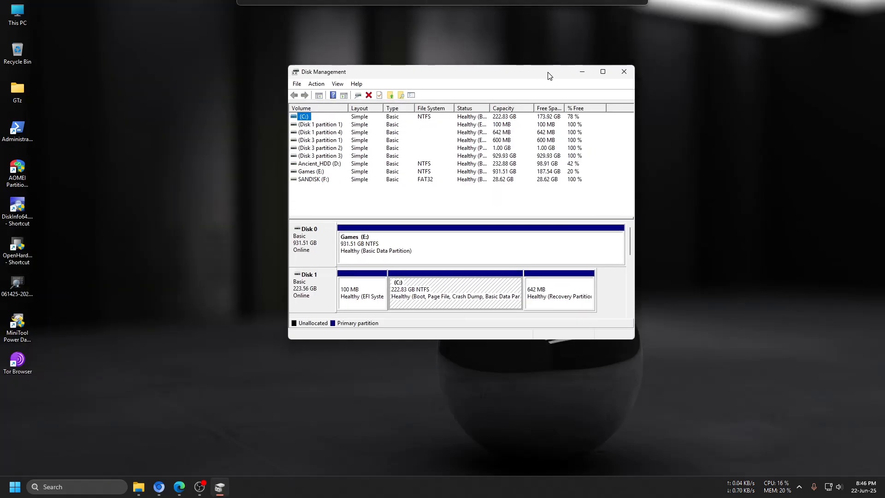
pyautogui.moveTo(630, 242); pyautogui.dragTo(625, 296)
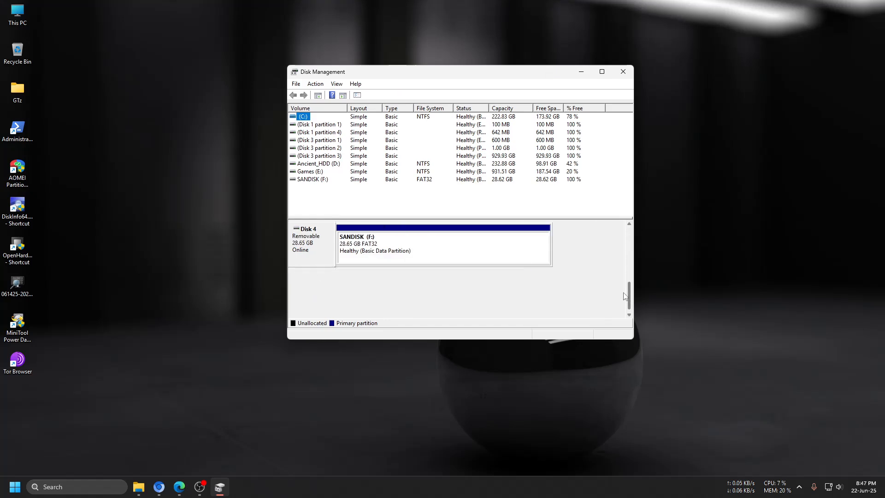
pyautogui.click(467, 255)
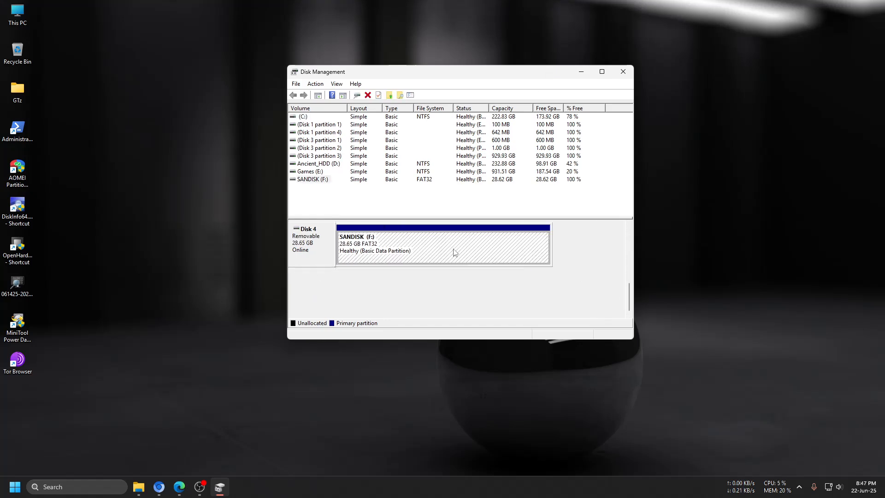
pyautogui.rightClick(429, 248)
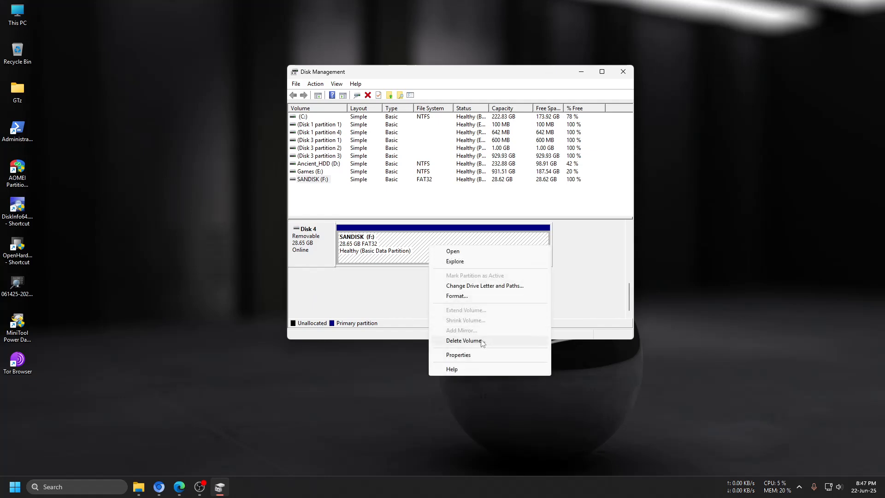
pyautogui.click(464, 341)
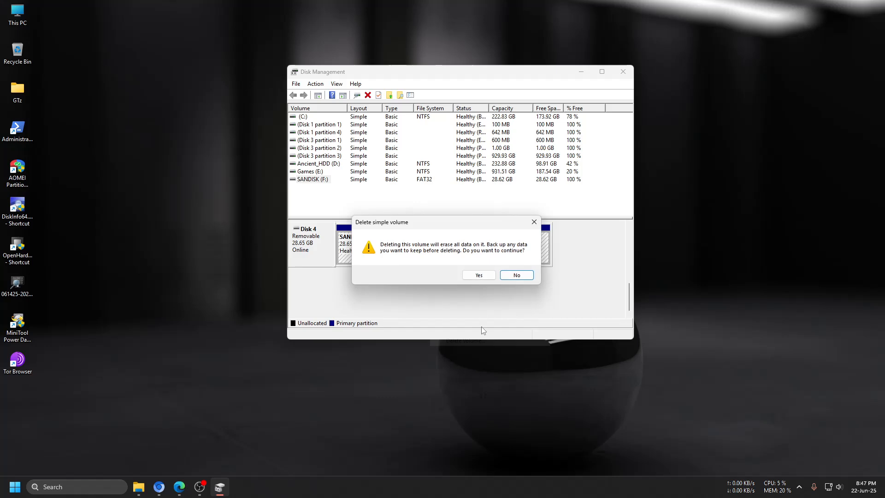
pyautogui.click(479, 277)
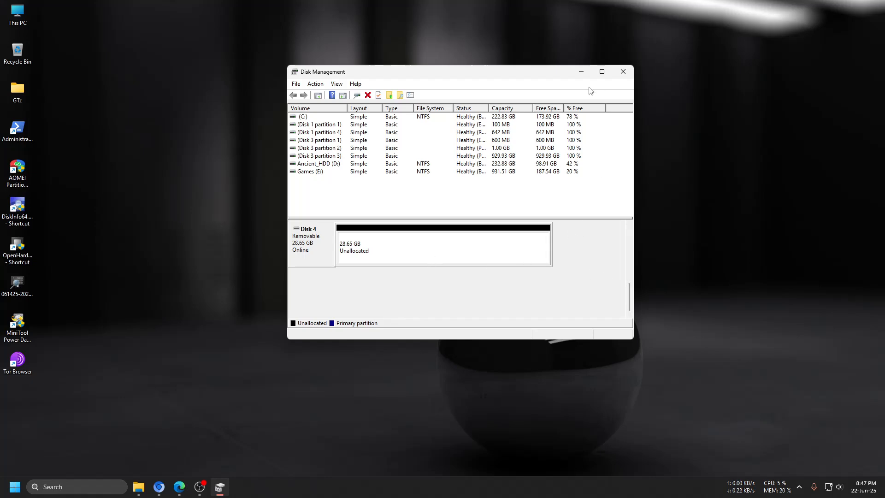
pyautogui.click(581, 73)
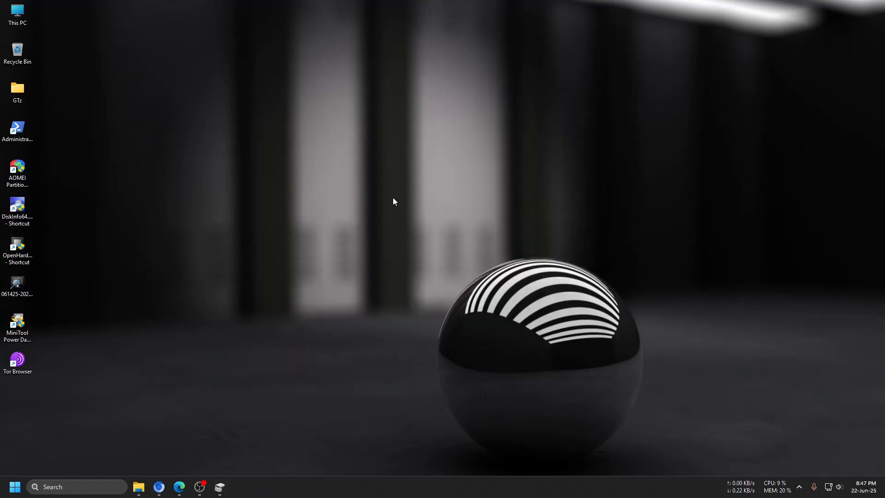
# - Launch AOMEI Partition Assistant from the desktop and start its Partition Recovery wizard
pyautogui.rightClick(19, 175)
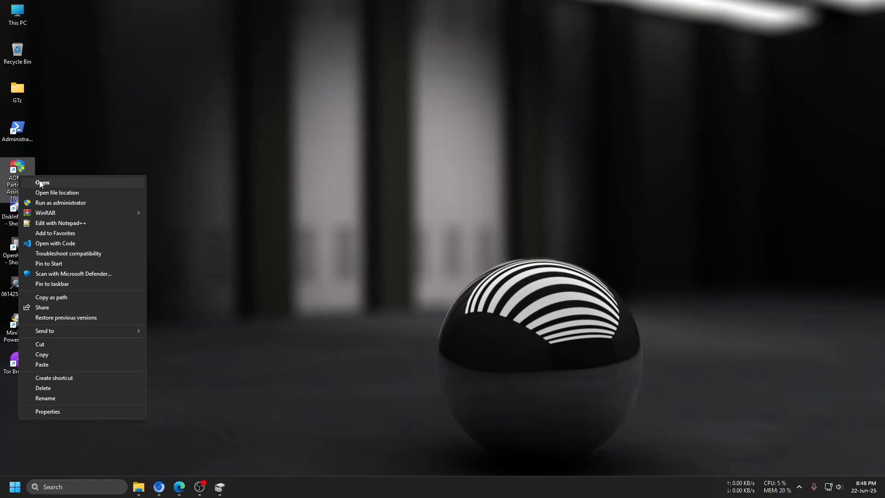
pyautogui.click(41, 183)
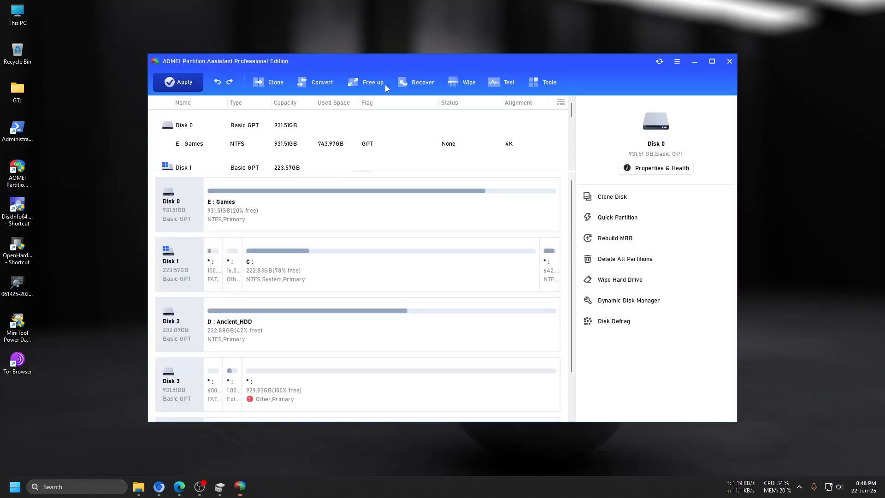
pyautogui.click(419, 83)
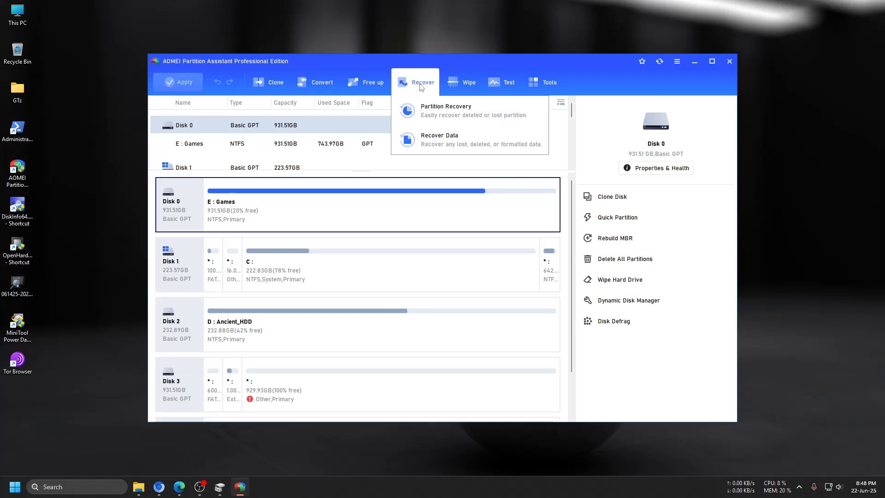
pyautogui.click(457, 115)
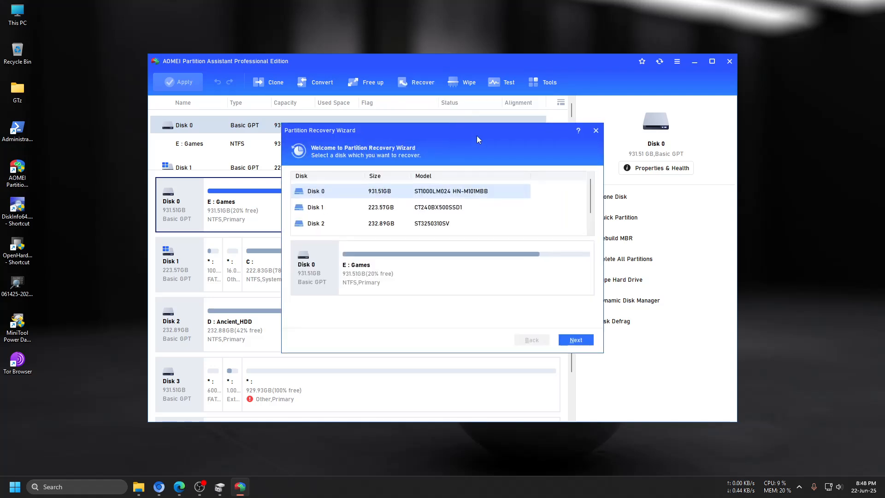
pyautogui.moveTo(456, 132); pyautogui.dragTo(504, 138)
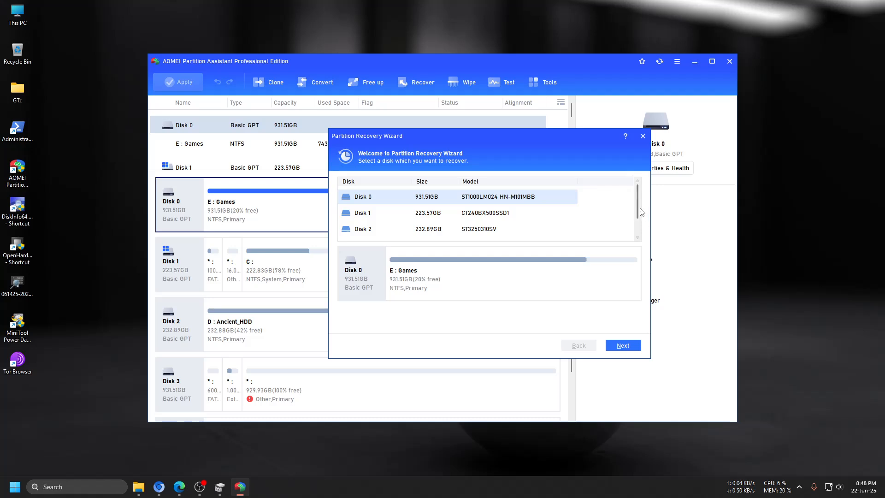
# - Choose Disk 4 (SanDisk Cruzer Blade) as the disk to recover and run a Fast Search for lost partitions
pyautogui.scroll(-2, 640, 209)
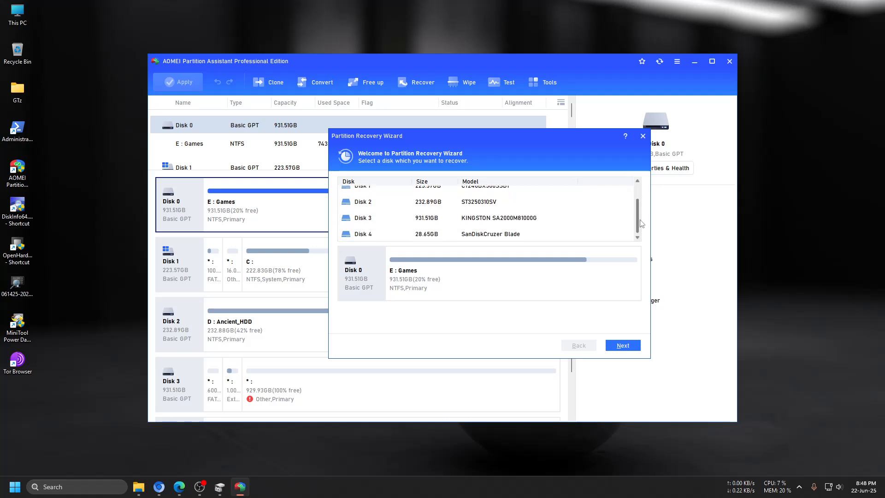
pyautogui.click(501, 234)
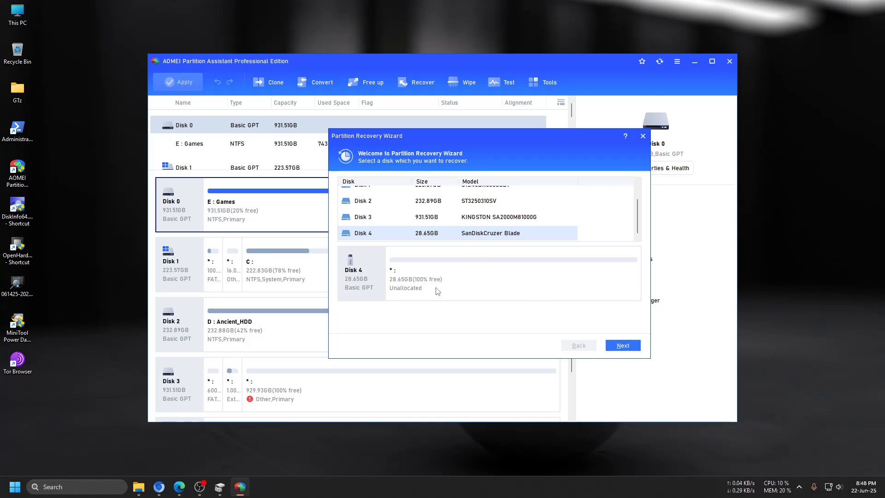
pyautogui.click(623, 347)
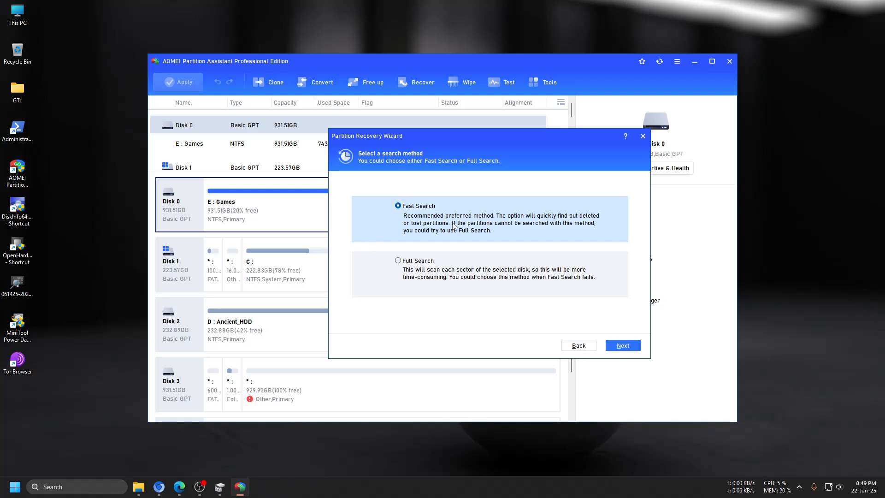
pyautogui.click(624, 345)
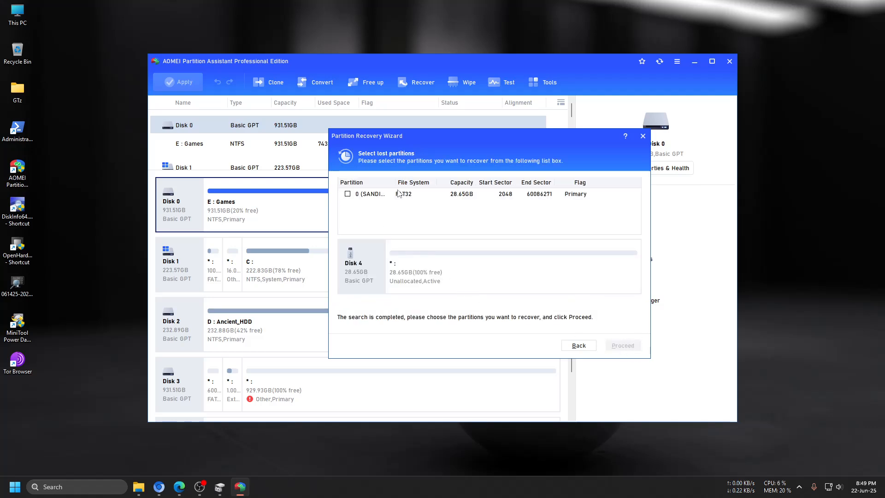
# - Select the lost SANDISK FAT32 partition in the search list and proceed with its recovery
pyautogui.moveTo(395, 180); pyautogui.dragTo(422, 181)
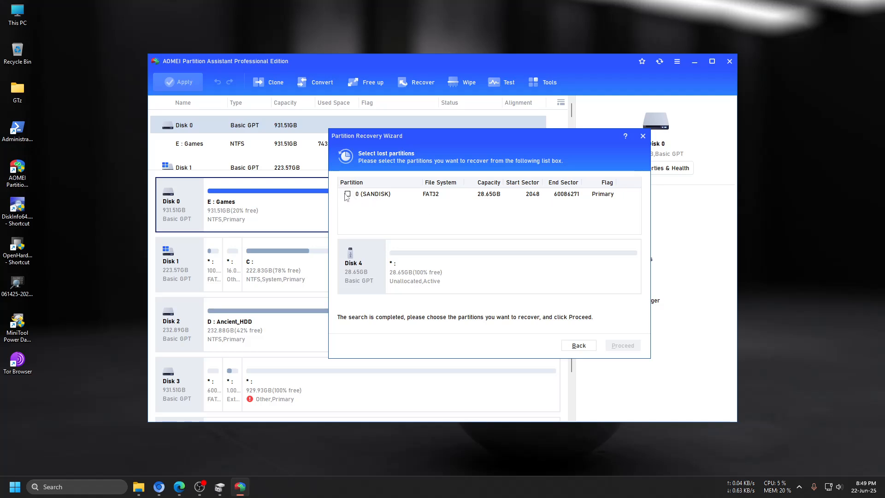
pyautogui.click(371, 198)
pyautogui.click(349, 194)
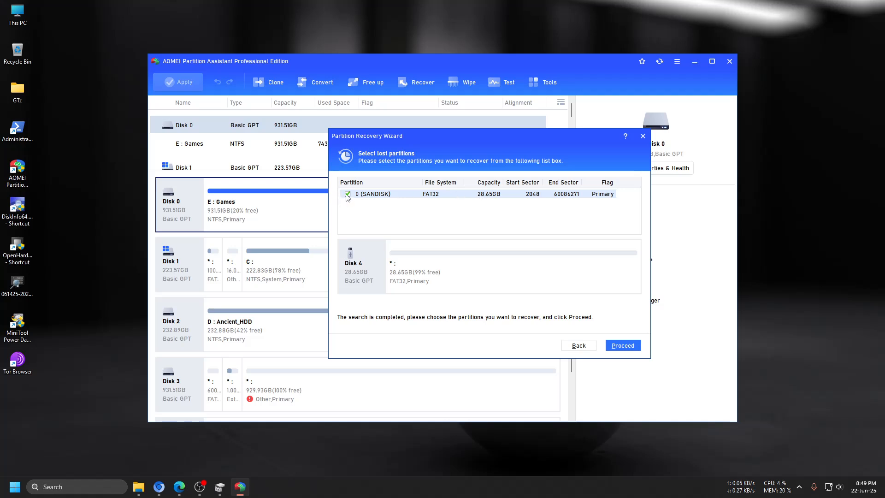
pyautogui.click(639, 348)
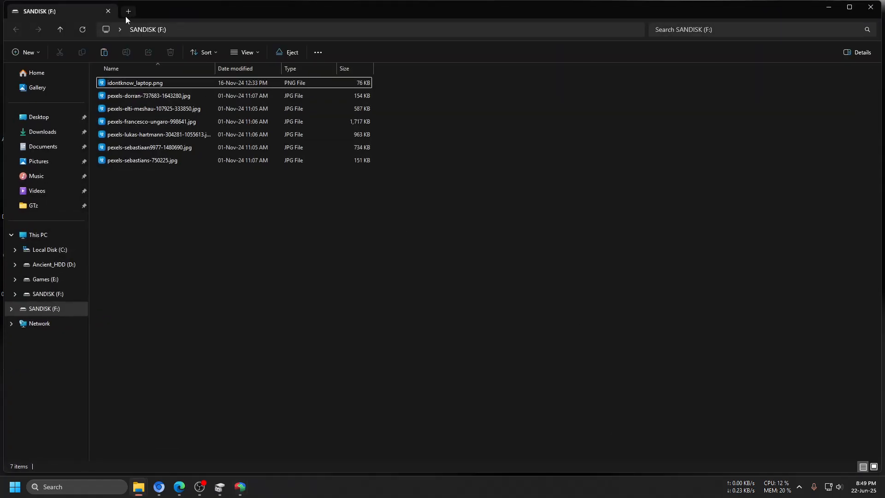
# - Examine the files on the recovered SANDISK (F:) drive in a new File Explorer tab, and close the window
pyautogui.click(128, 12)
pyautogui.doubleClick(491, 89)
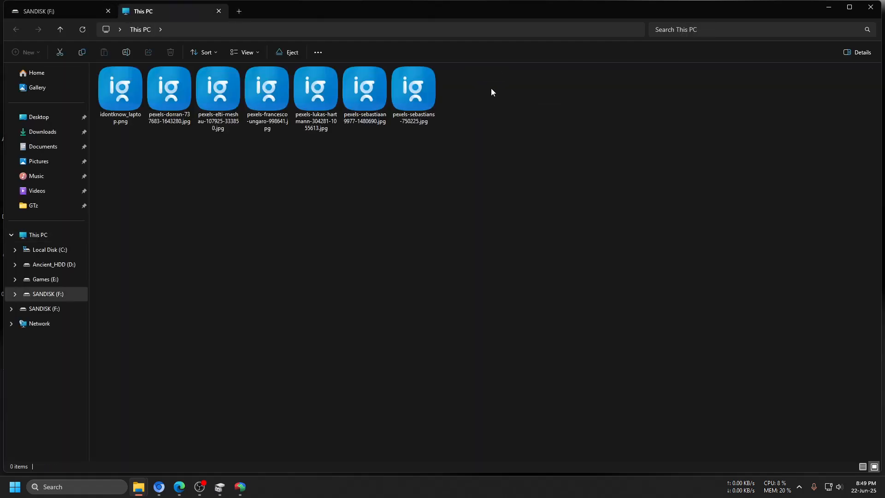
pyautogui.moveTo(533, 82); pyautogui.dragTo(91, 102)
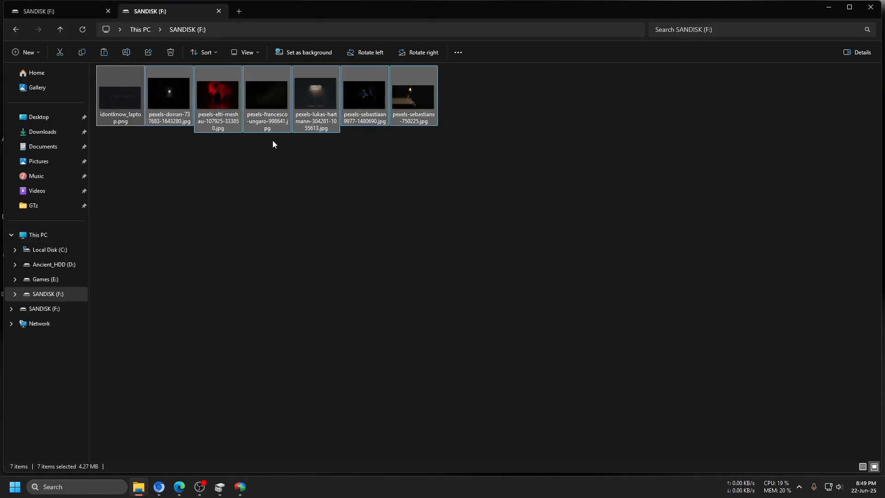
pyautogui.moveTo(529, 102); pyautogui.dragTo(129, 102)
pyautogui.click(519, 117)
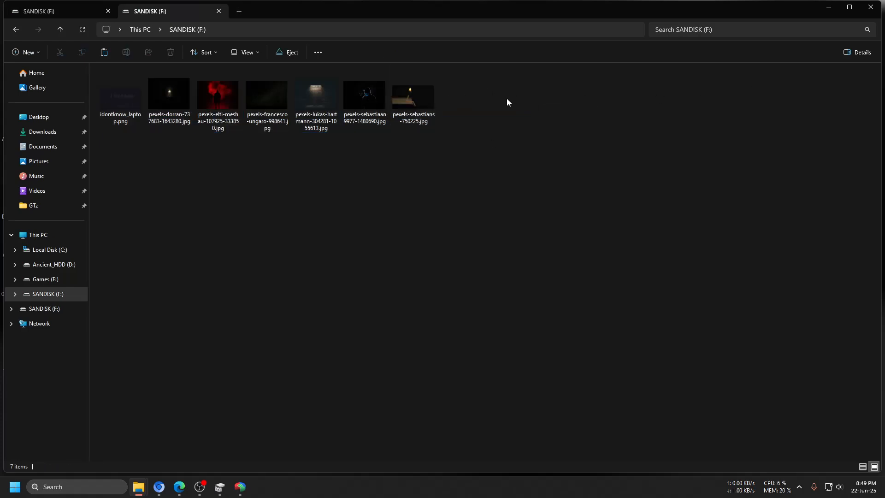
pyautogui.moveTo(508, 98); pyautogui.dragTo(93, 127)
pyautogui.click(16, 29)
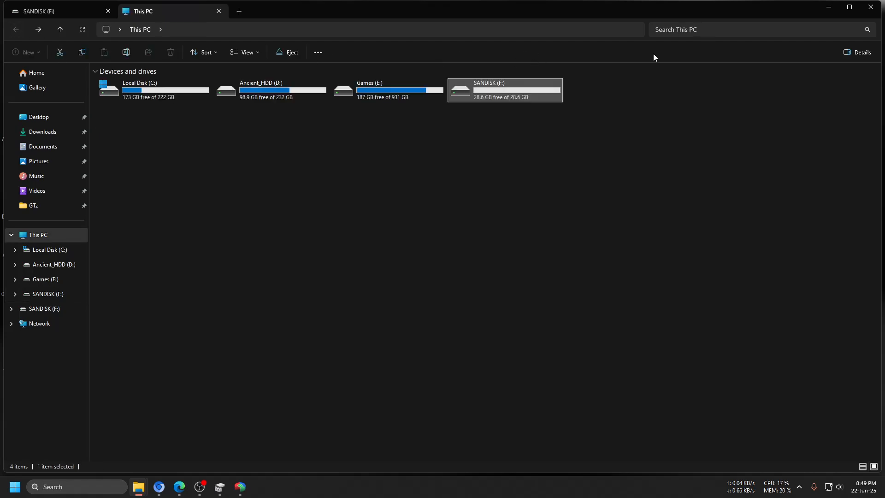
pyautogui.click(870, 7)
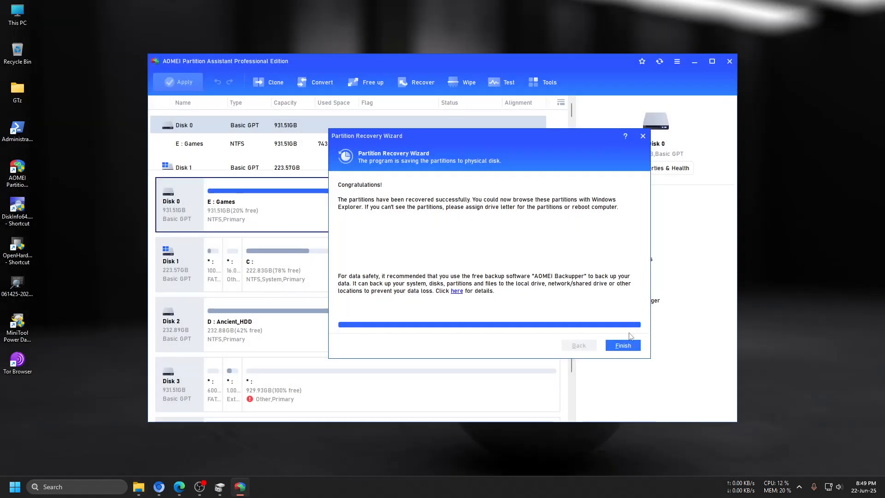
# - Finish the Partition Recovery wizard and close AOMEI Partition Assistant
pyautogui.click(625, 346)
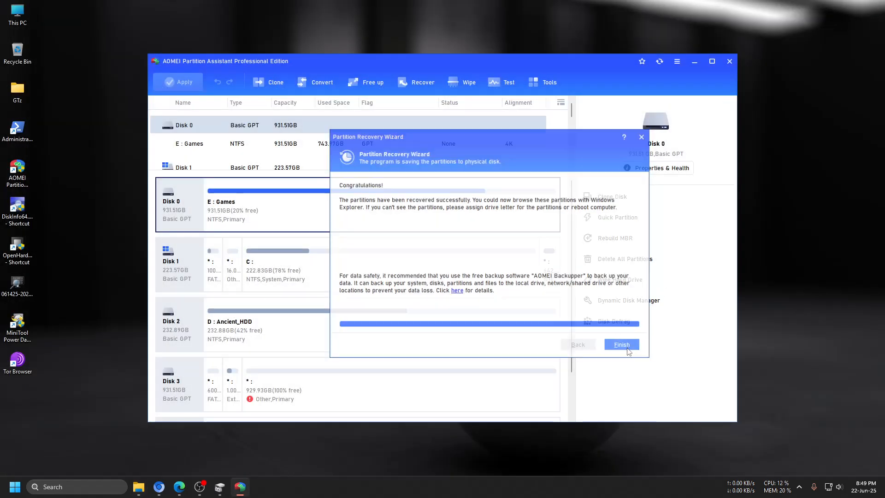
pyautogui.click(727, 62)
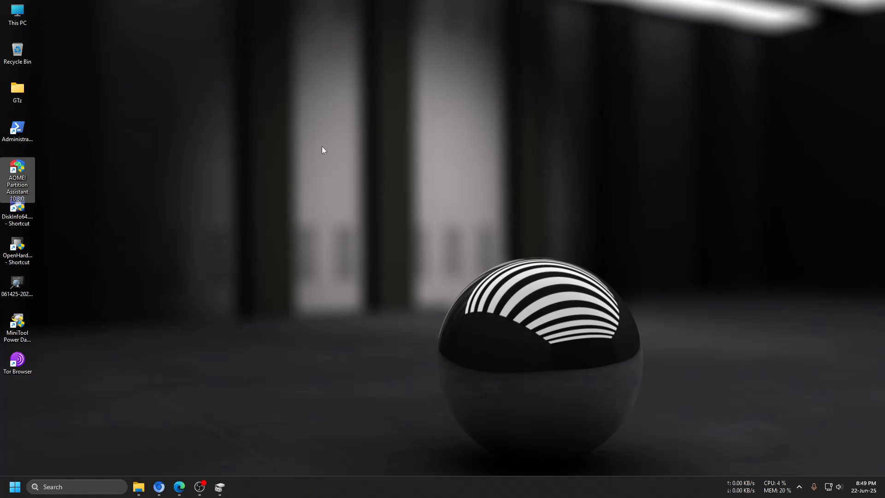
# - Check the recovered SANDISK (F:) volume in This PC and on Disk 4 in Disk Management, minimizing both windows
pyautogui.doubleClick(17, 14)
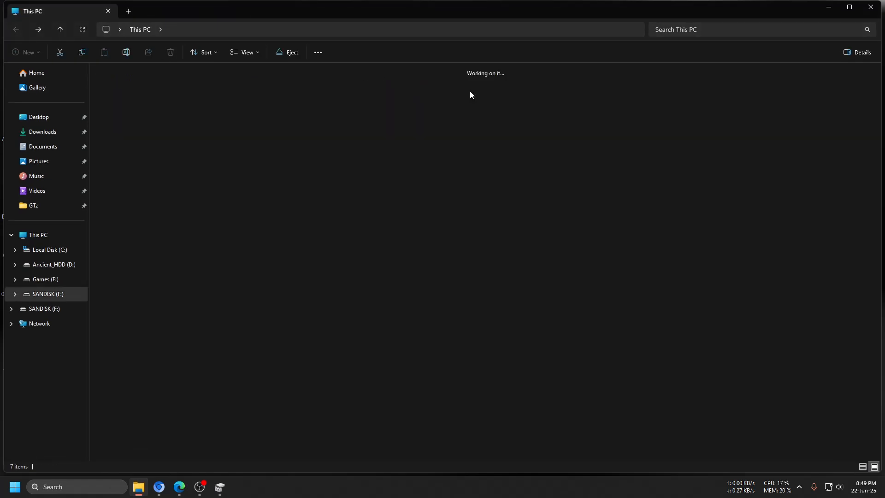
pyautogui.click(828, 8)
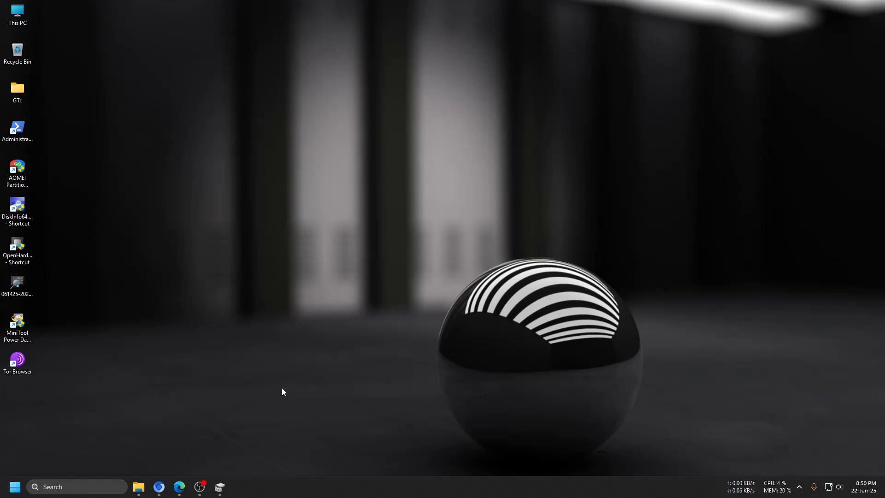
pyautogui.click(224, 489)
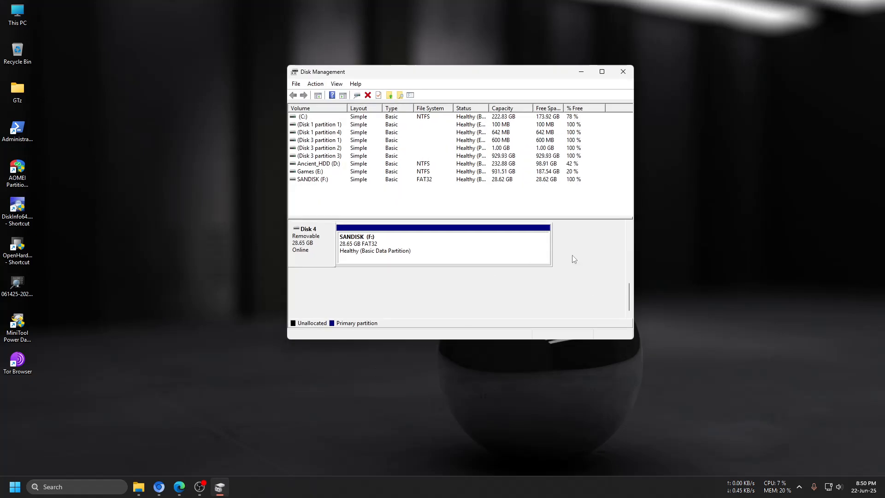
pyautogui.moveTo(629, 295); pyautogui.dragTo(634, 278)
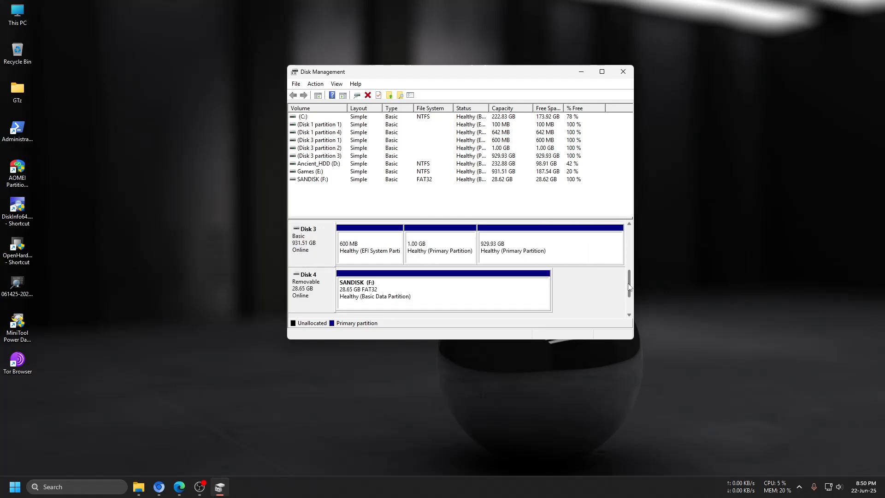
pyautogui.moveTo(629, 284)
pyautogui.mouseDown()
pyautogui.moveTo(631, 300)
pyautogui.moveTo(628, 282)
pyautogui.mouseUp()
pyautogui.click(582, 72)
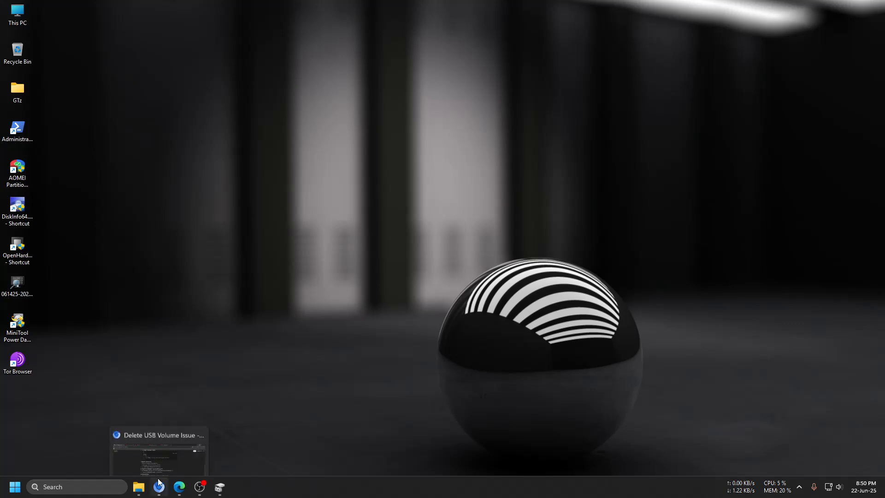
pyautogui.click(199, 487)
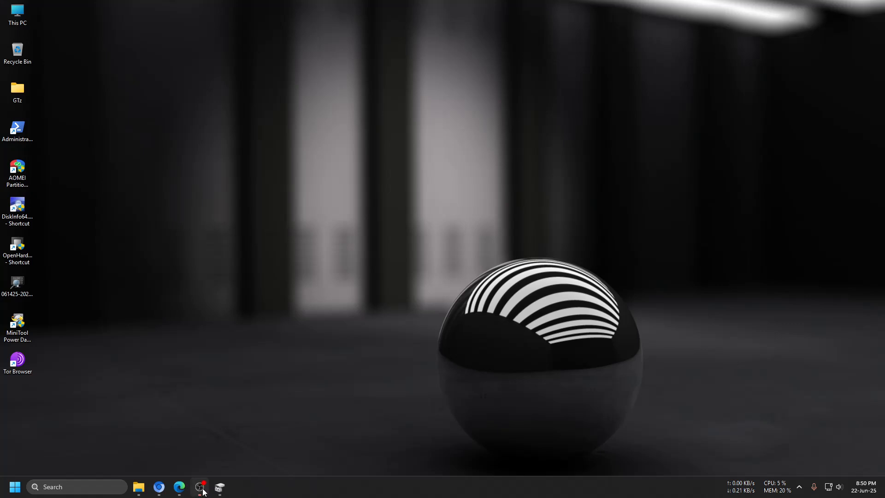